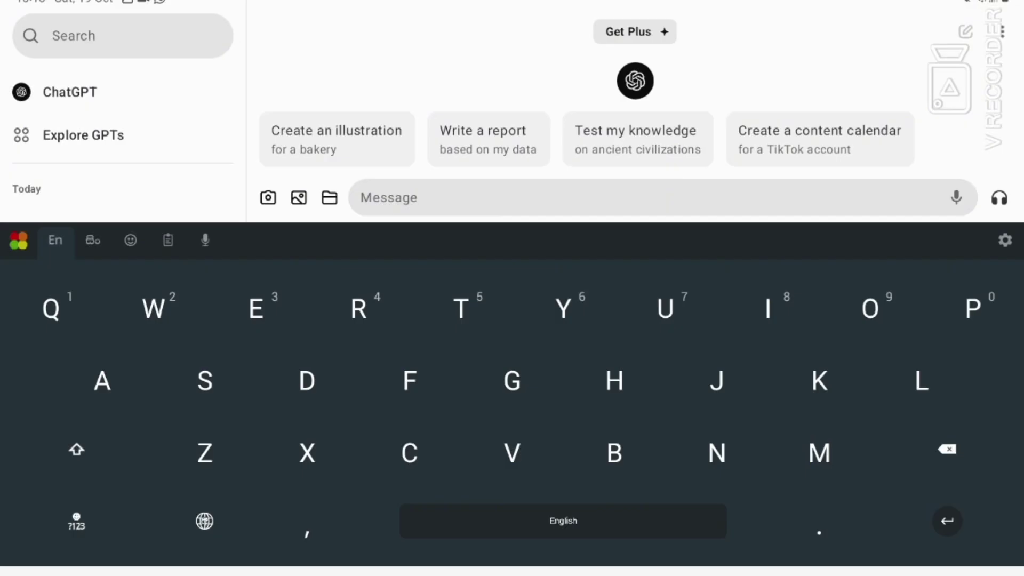
- Ask ChatGPT: 'Write a description on use of AI in medical field.Use 500 words.'
type("Write a de")
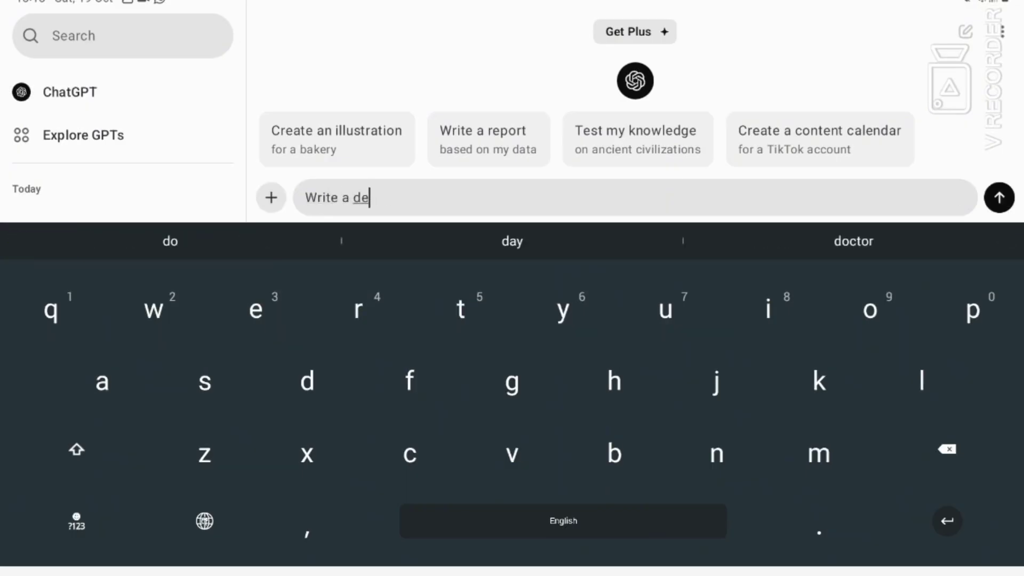
type("scription on")
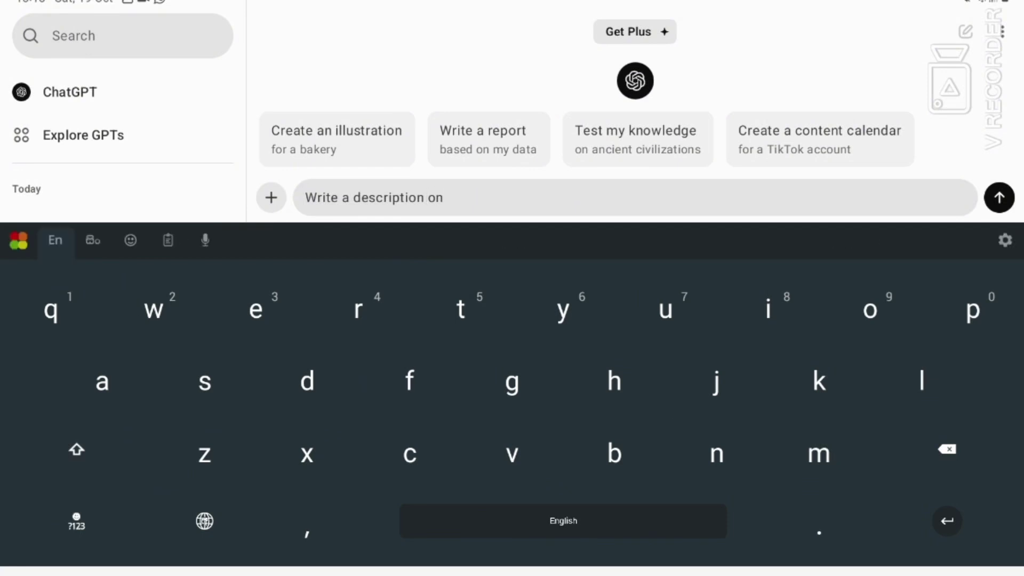
type(" use of")
type(" AI i")
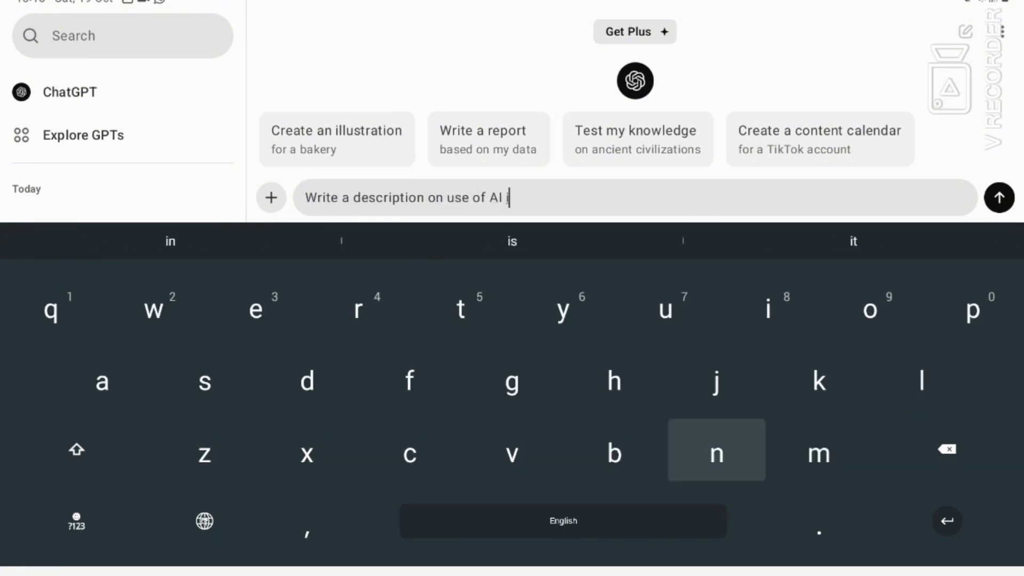
type("n medical field")
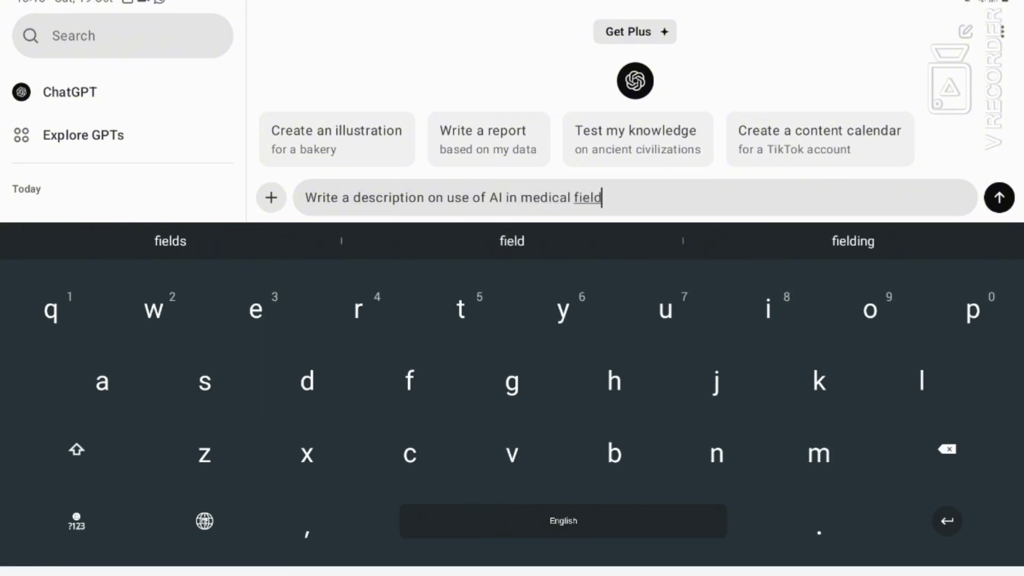
type(".Use 5")
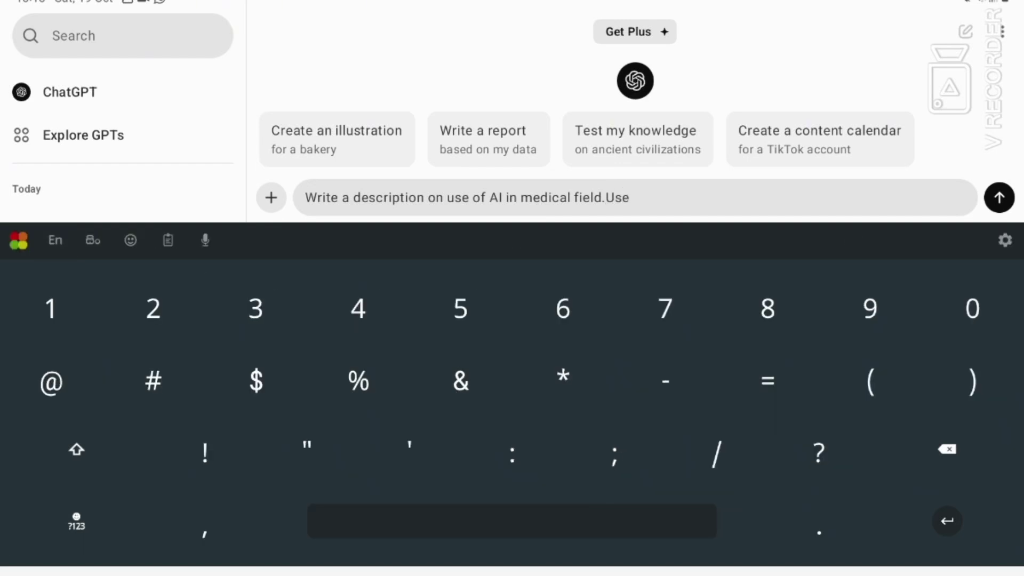
type("00 wo")
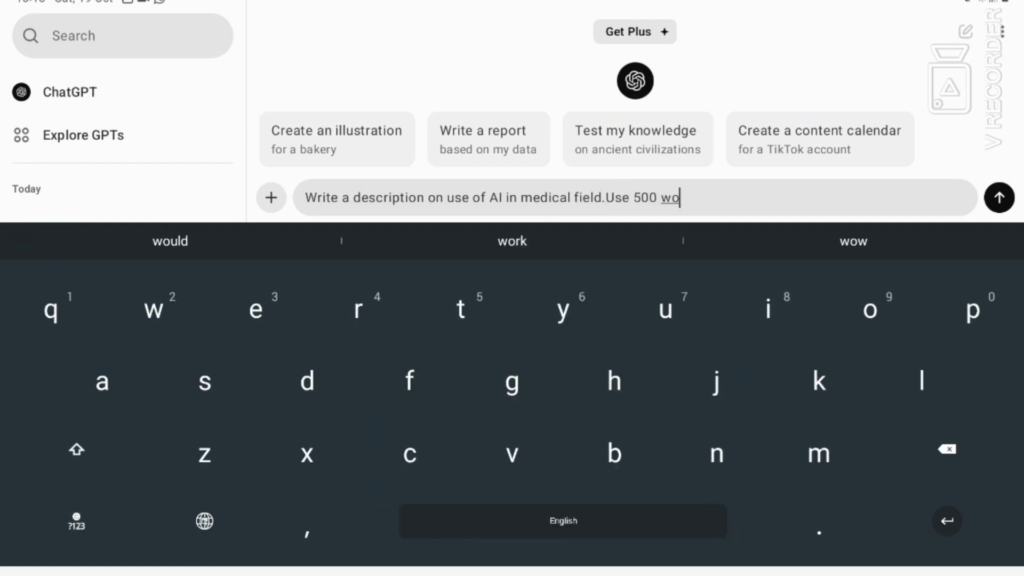
type("rds.")
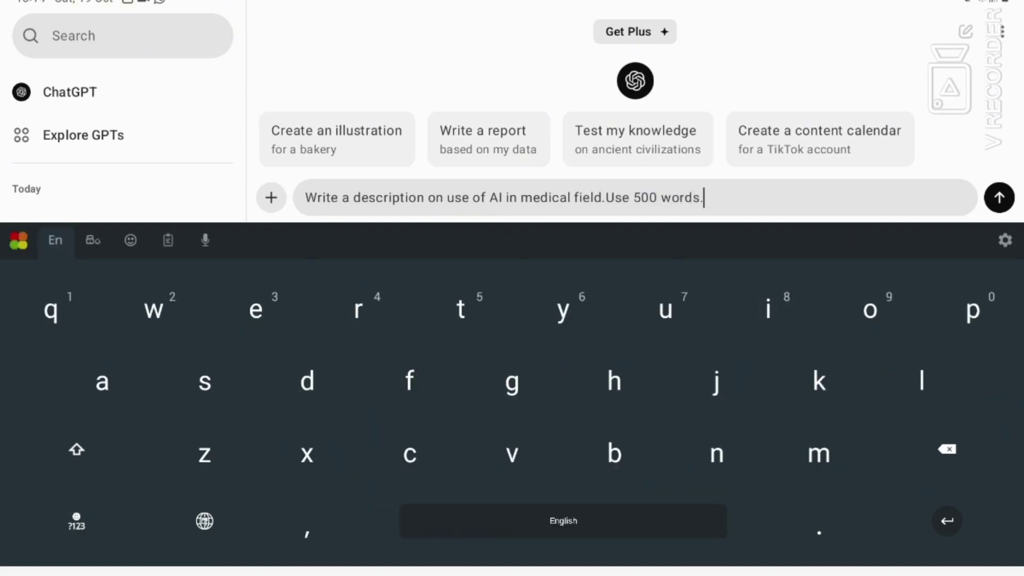
left_click(1000, 198)
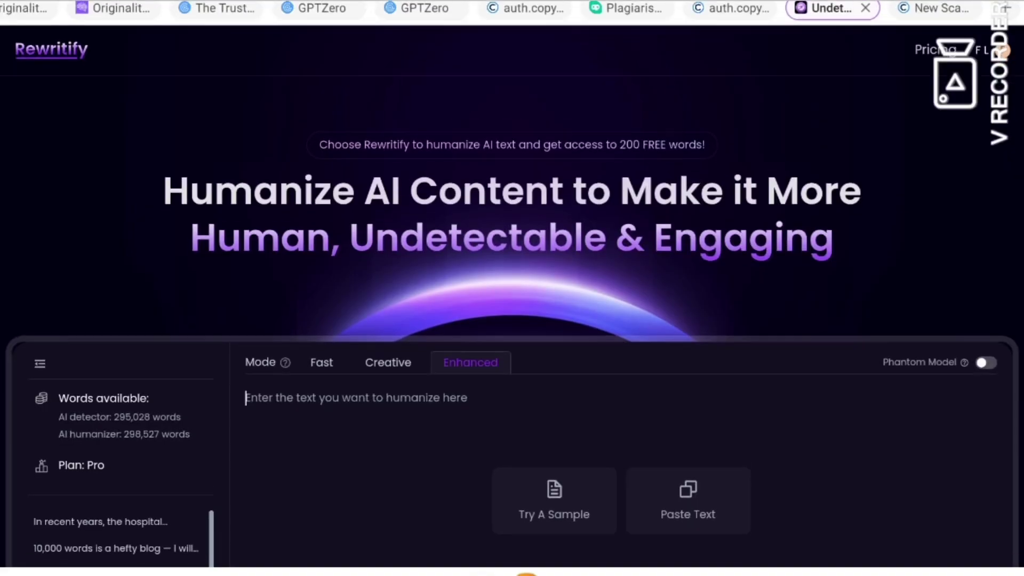
- Paste the copied AI-in-medicine essay into Rewritify's humanizer input box
scroll(512, 288, "down", 2)
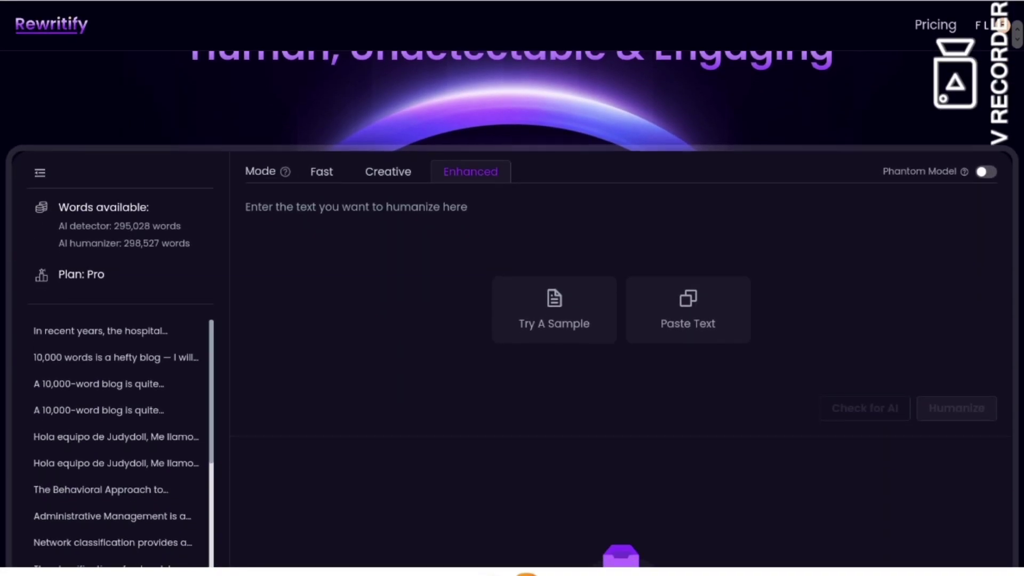
scroll(512, 288, "down", 9)
scroll(511, 288, "down", 5)
scroll(512, 288, "down", 5)
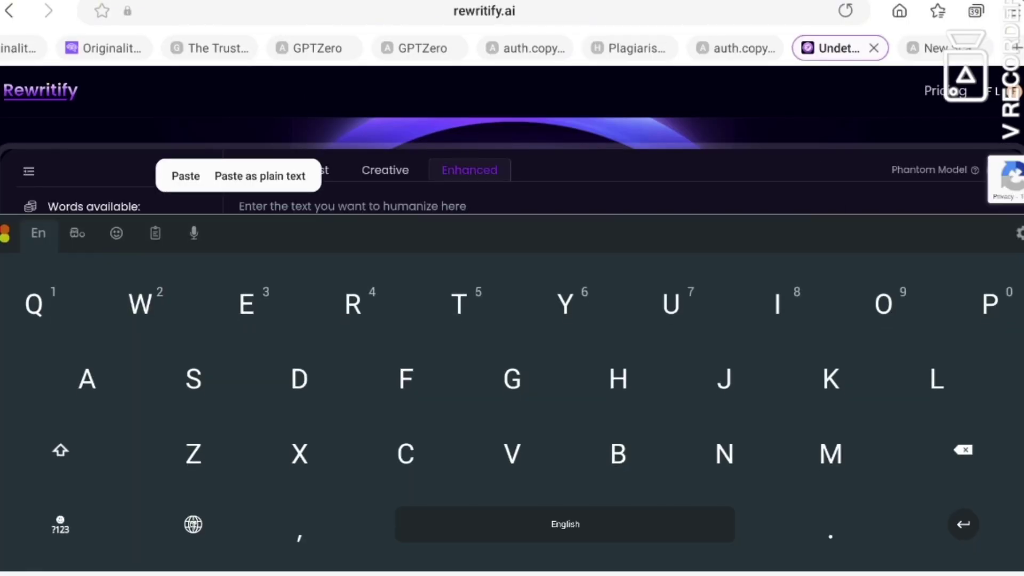
left_click(184, 173)
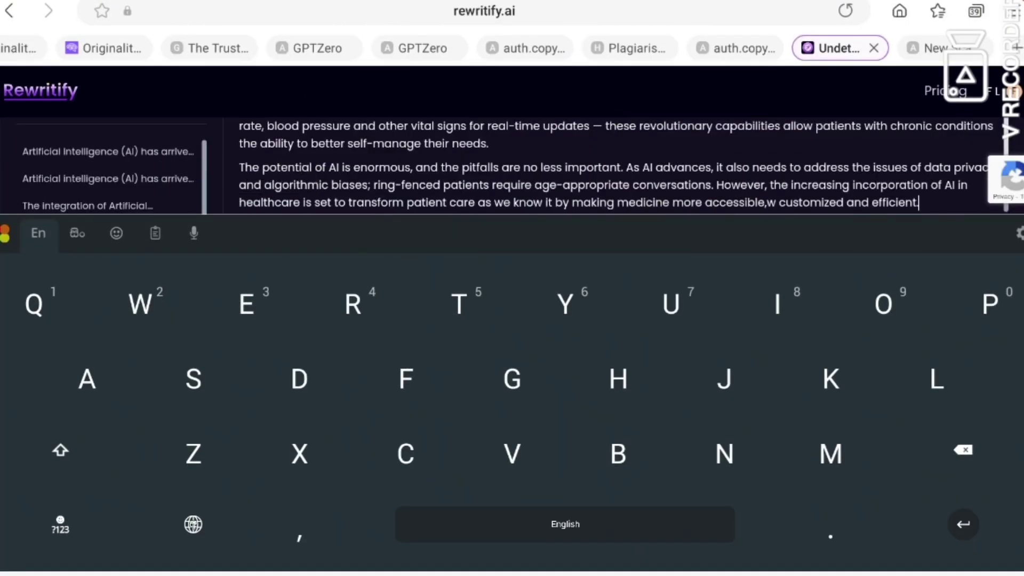
- Hide the on-screen keyboard so the full 733-word essay and word count show
key("Escape")
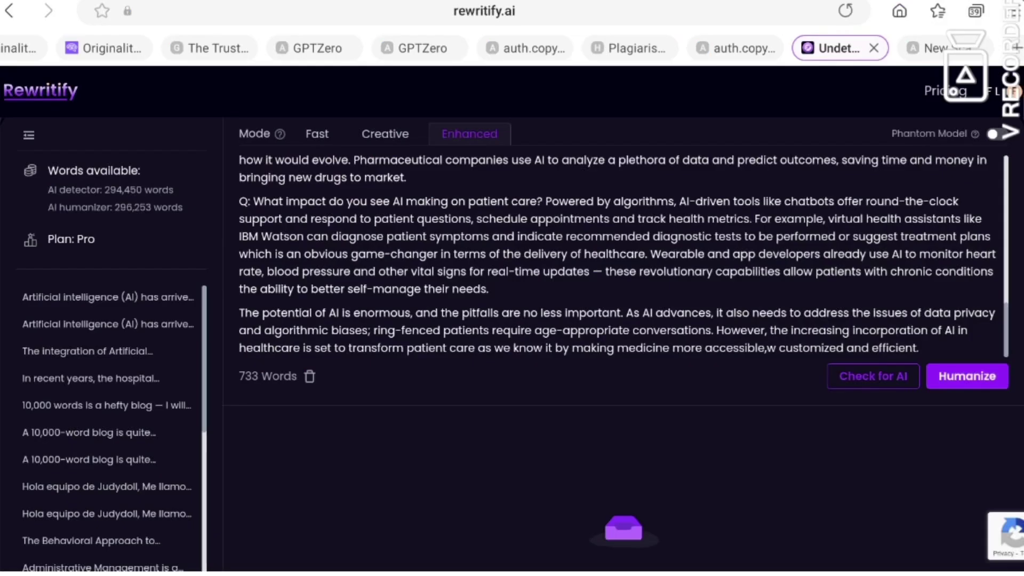
- Humanize the essay into a 772-word human-rated version and copy the result
left_click(968, 377)
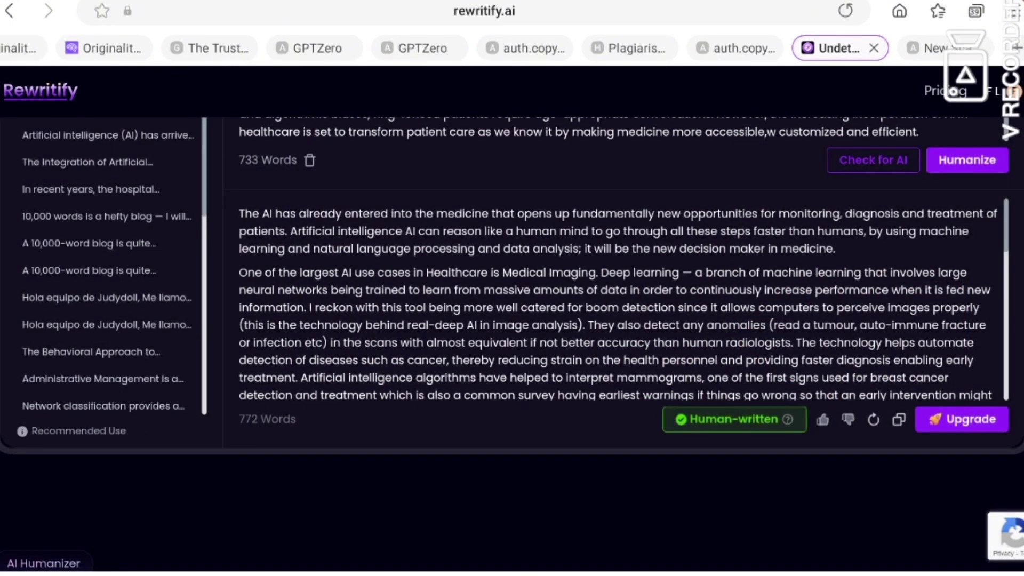
left_click(899, 419)
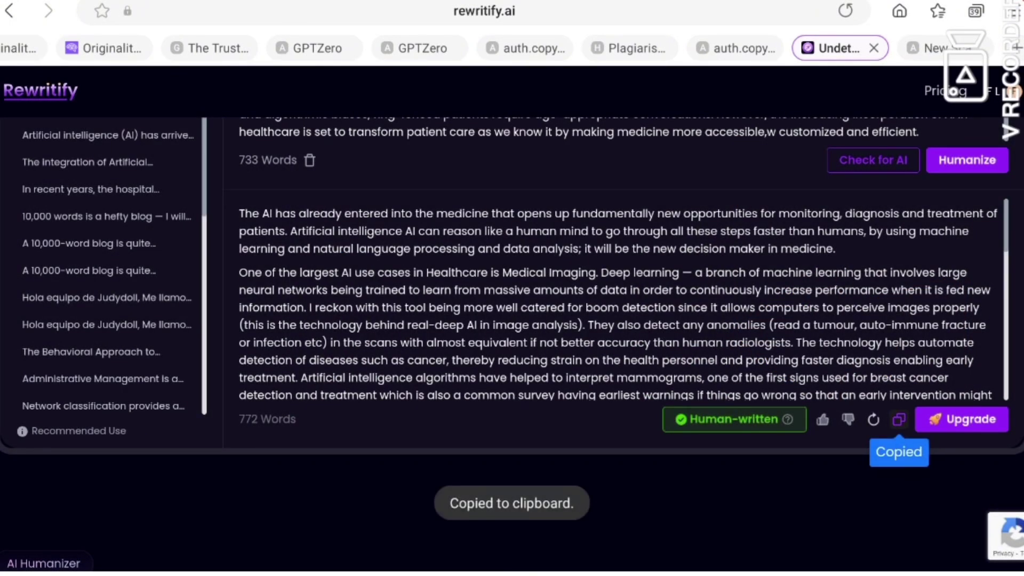
left_click(104, 48)
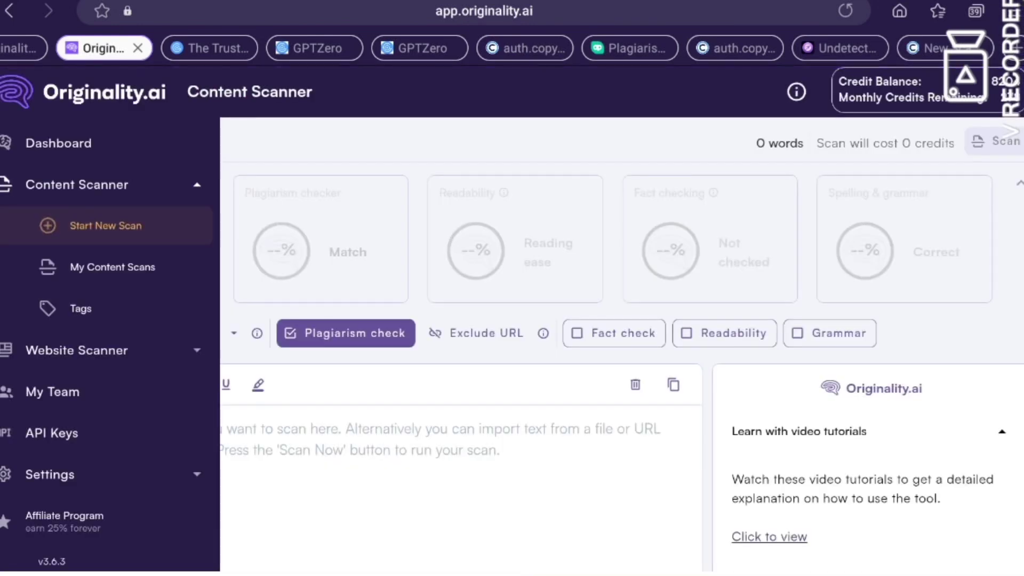
- Paste the humanized essay into Originality.ai's Content Scanner box
left_click(426, 443)
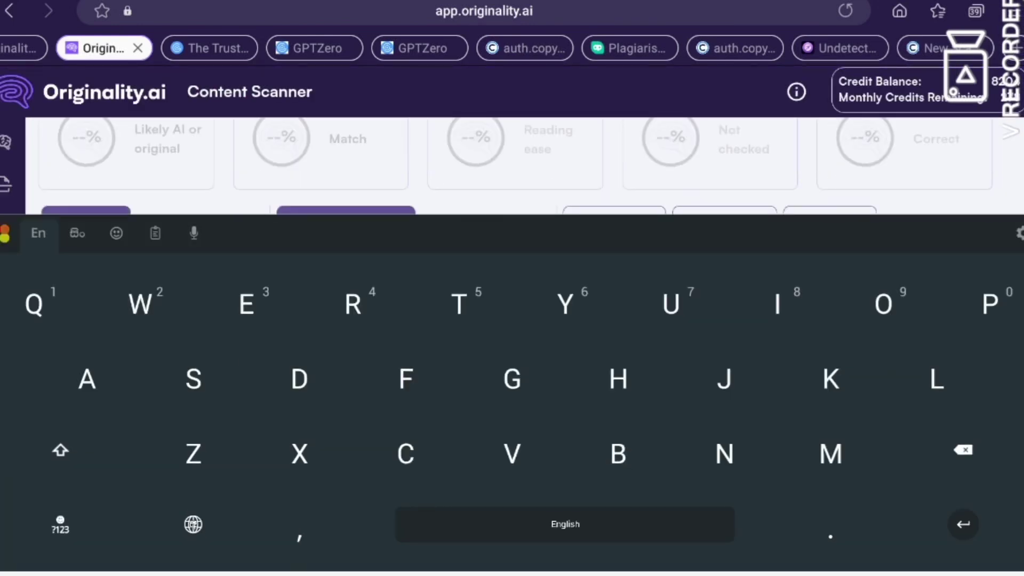
key("Escape")
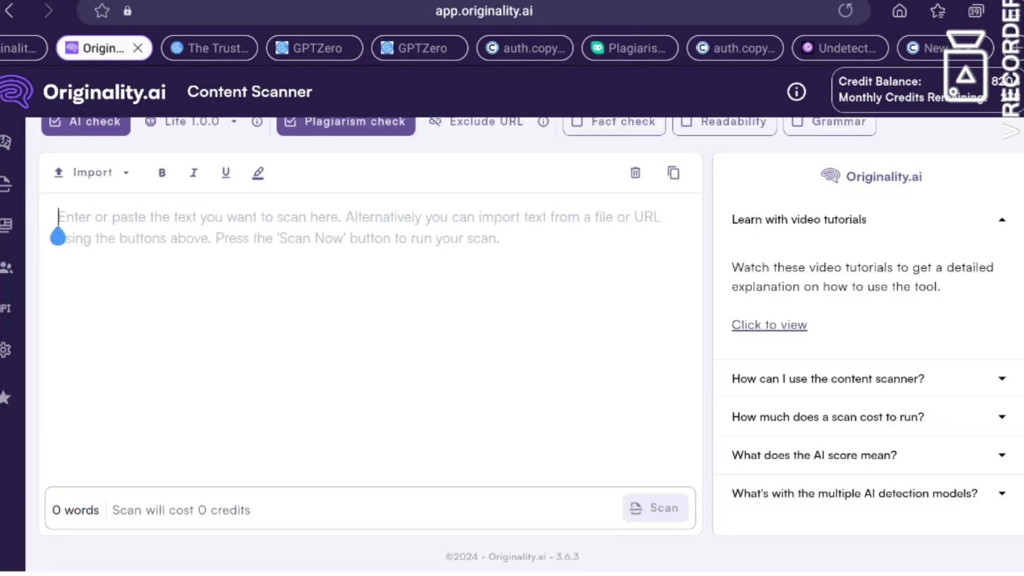
left_click(57, 237)
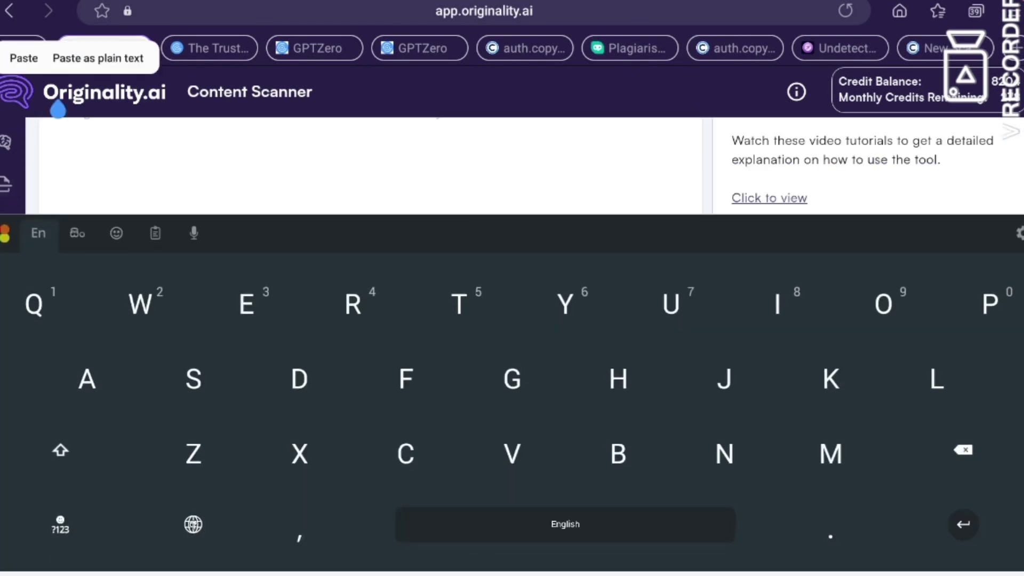
left_click(23, 57)
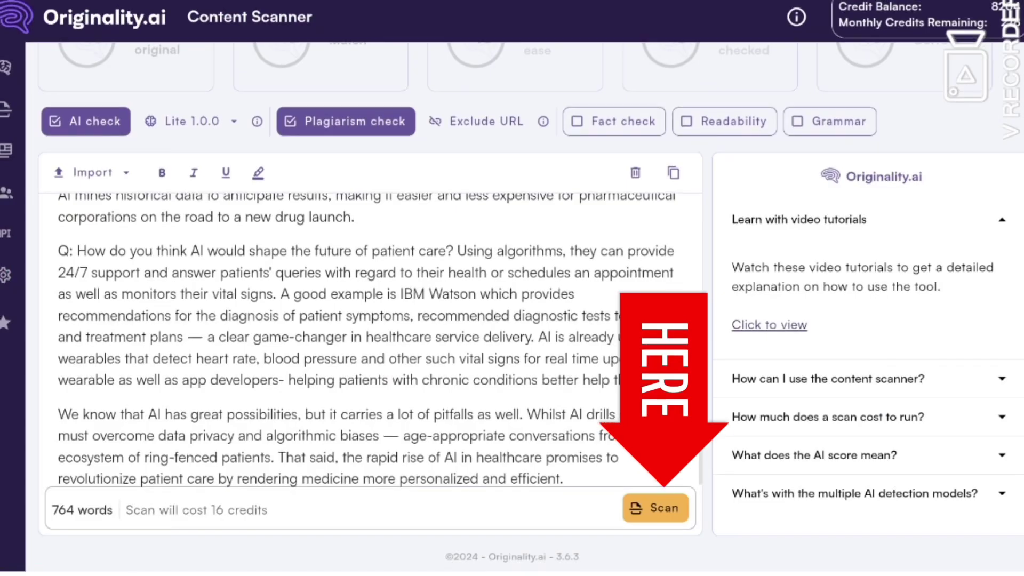
- Scan the essay and review its 99% Likely Original AI detection score
left_click(655, 539)
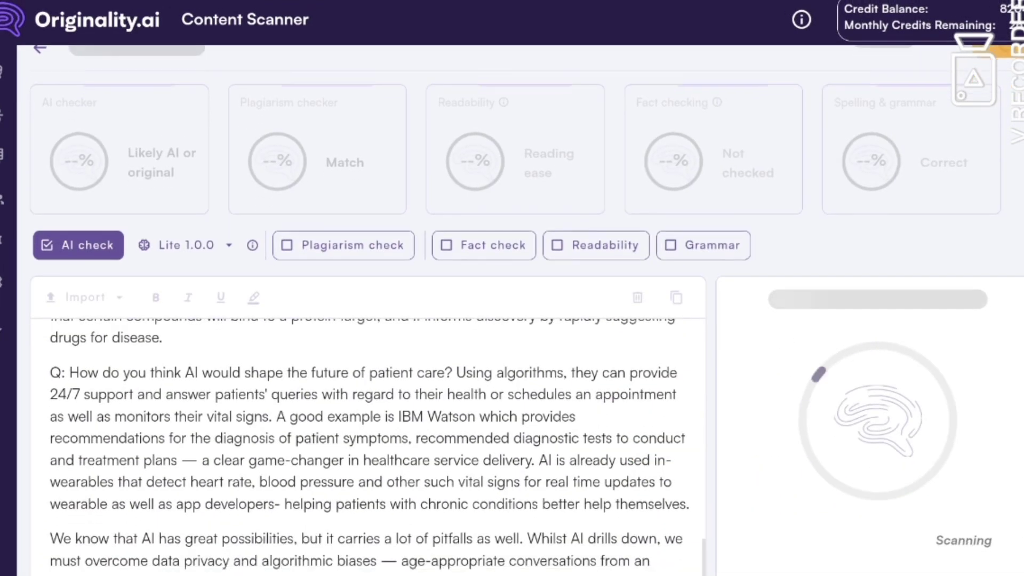
scroll(368, 374, "down", 3)
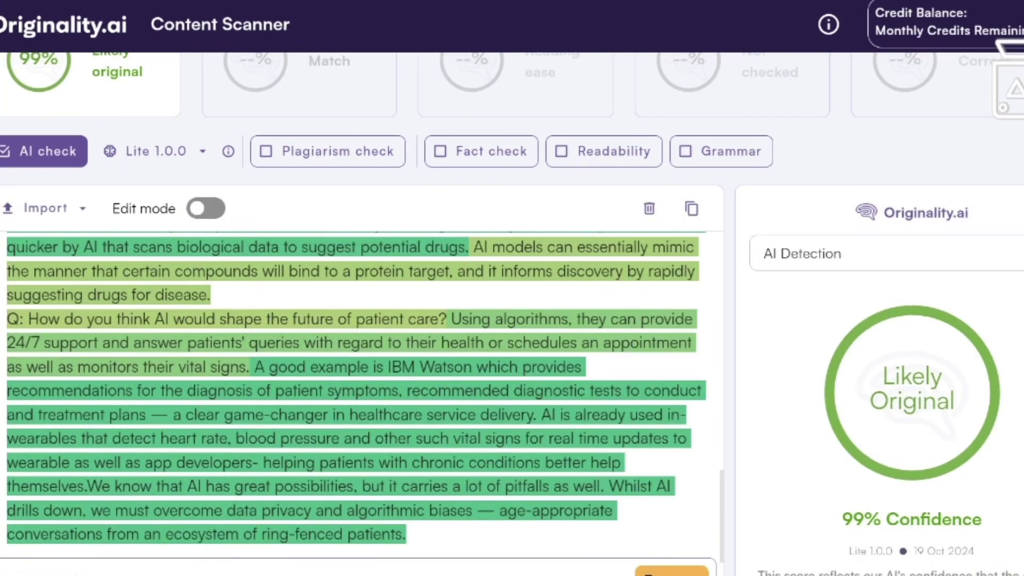
scroll(880, 400, "down", 5)
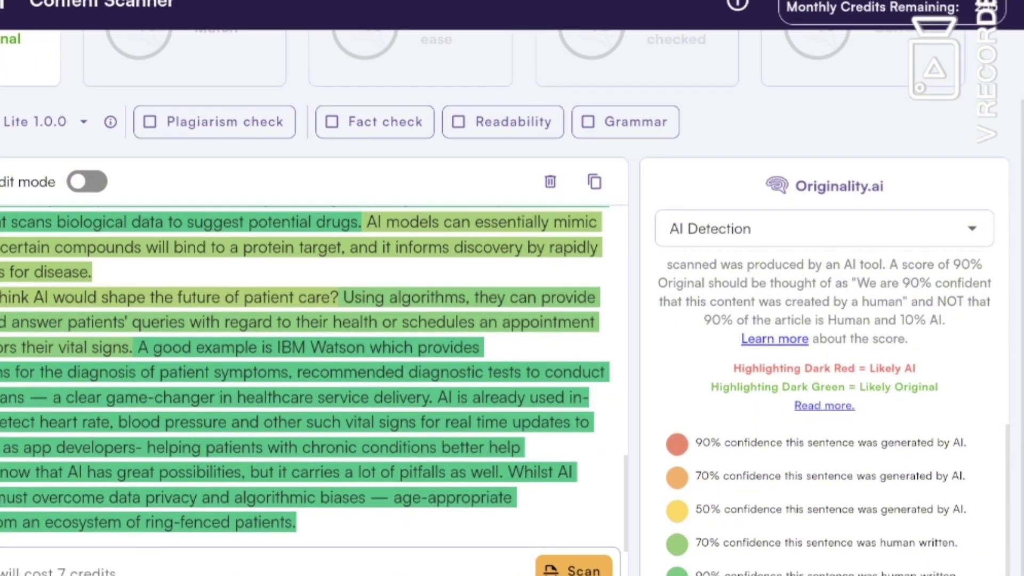
scroll(824, 373, "up", 5)
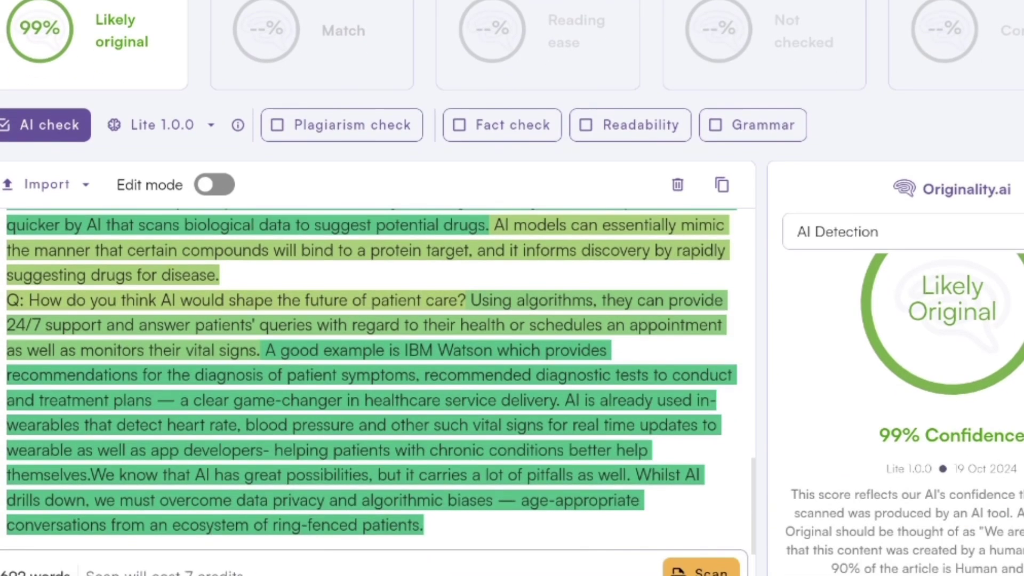
scroll(902, 374, "down", 1)
scroll(902, 374, "up", 3)
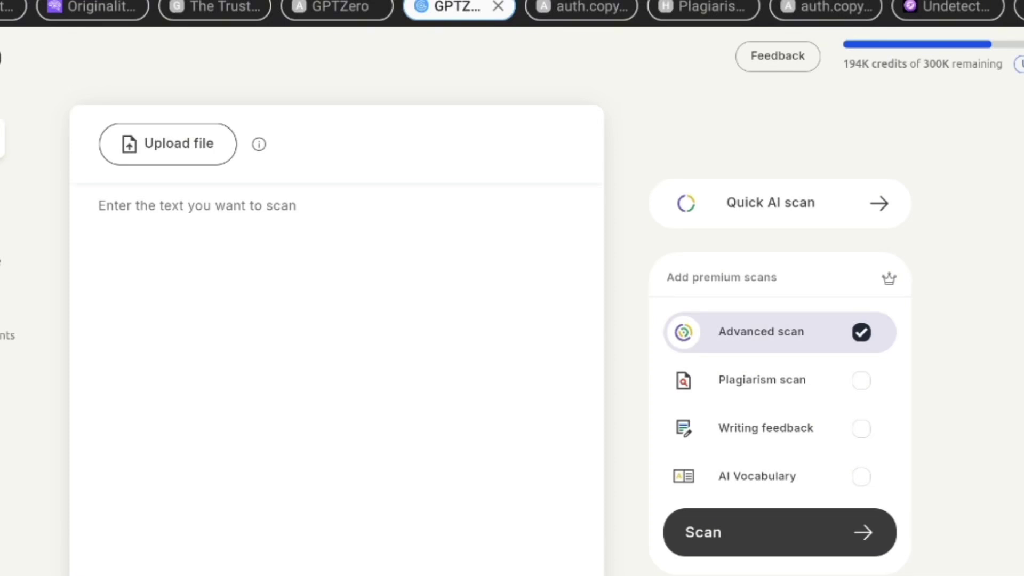
- Paste the humanized essay into GPTZero and scan it, getting 11% AI probability
left_click(102, 206)
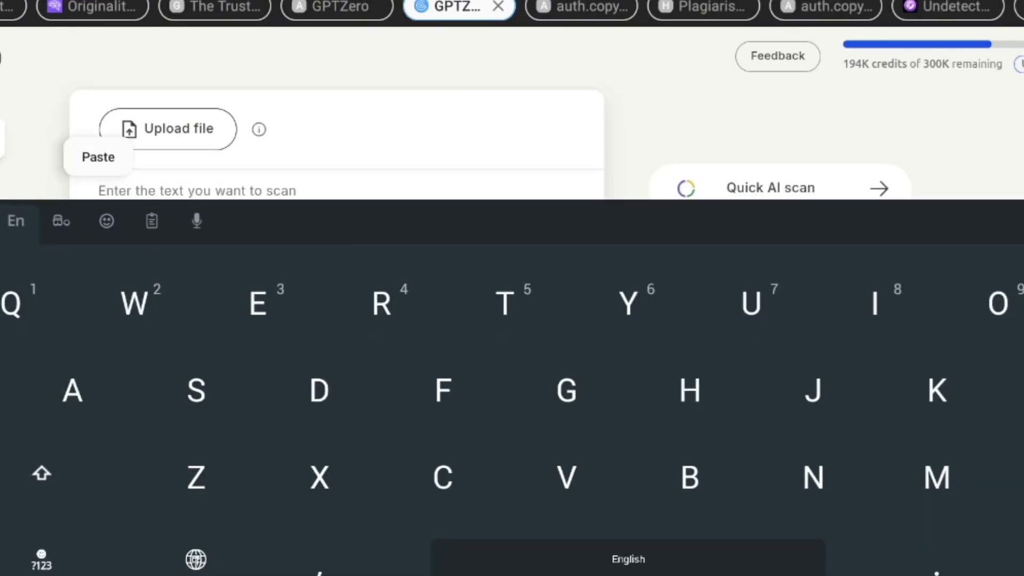
left_click(99, 157)
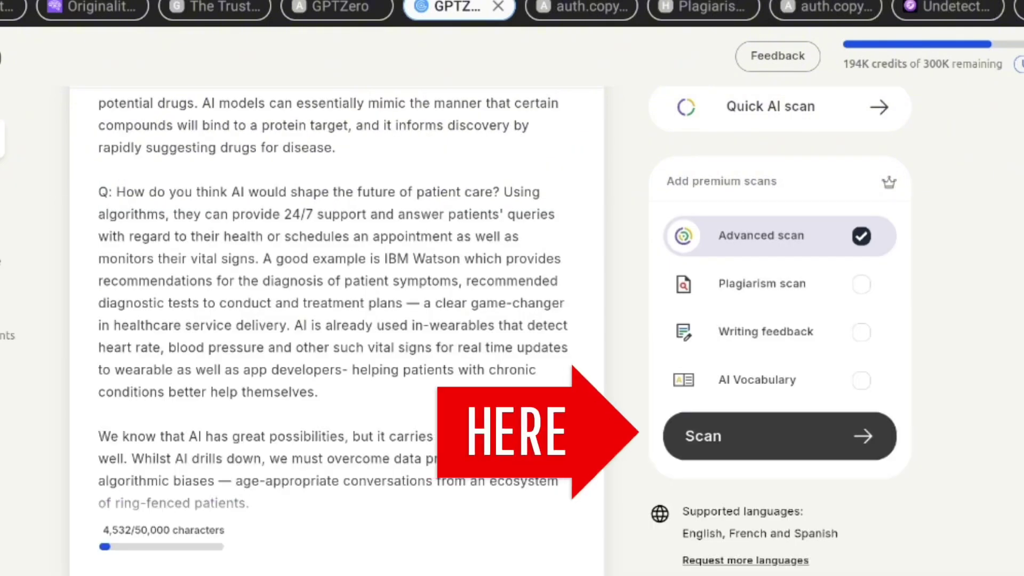
left_click(778, 436)
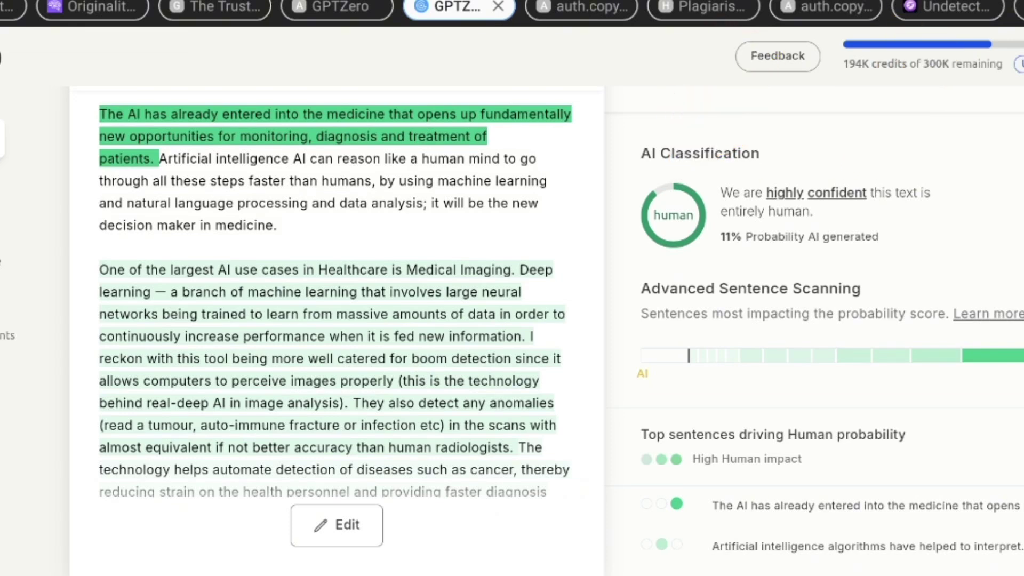
scroll(816, 330, "down", 2)
scroll(816, 330, "up", 2)
scroll(342, 368, "down", 5)
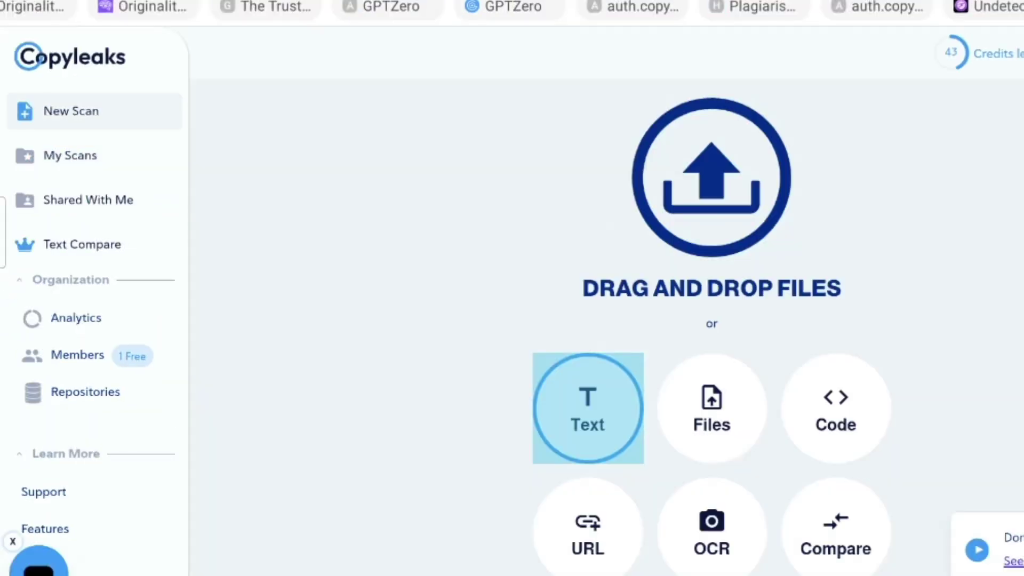
- Start a new Copyleaks text scan and ready the editor for the essay
left_click(587, 407)
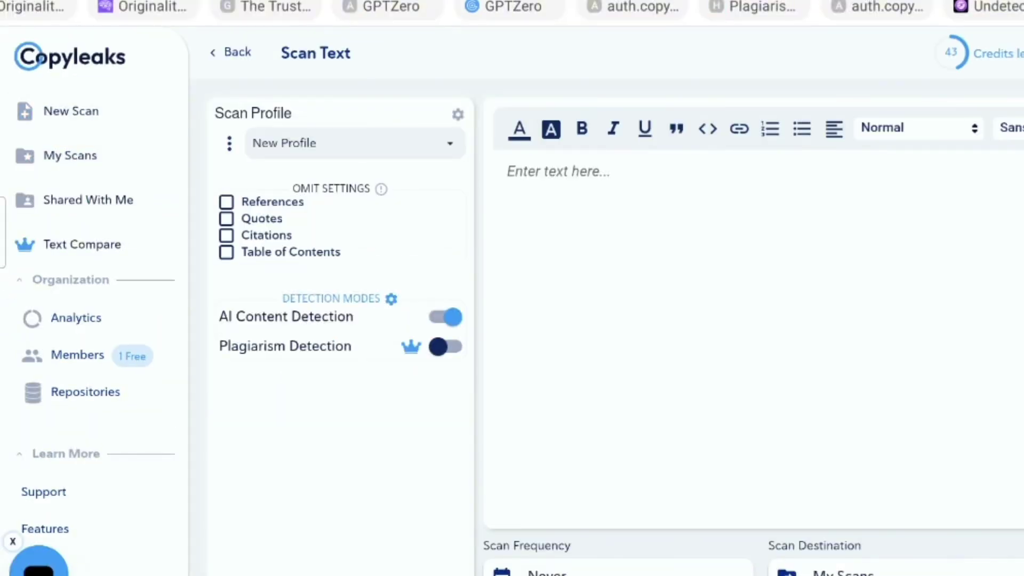
left_click(507, 182)
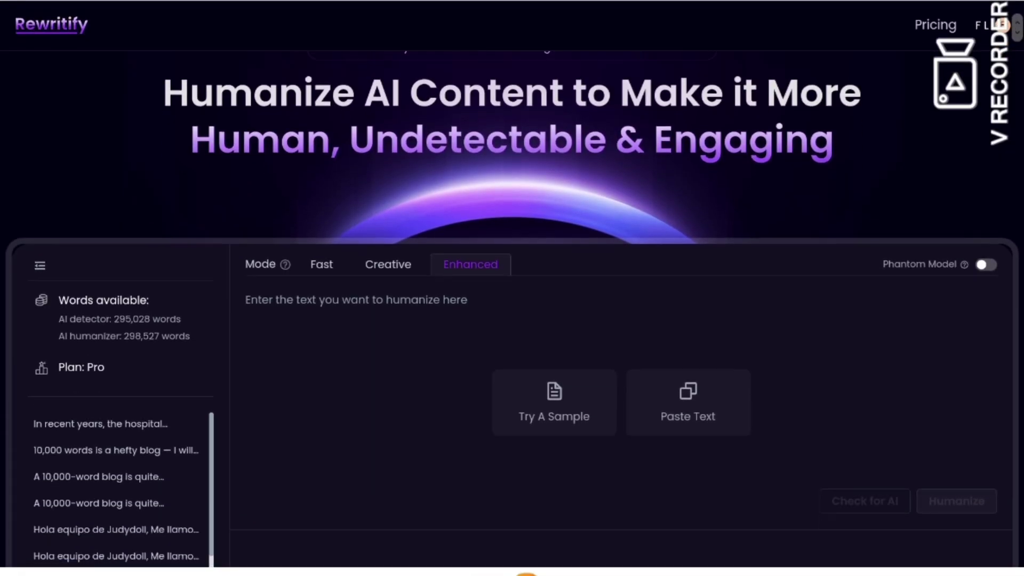
scroll(511, 310, "down", 2)
scroll(513, 310, "down", 10)
scroll(512, 310, "down", 5)
scroll(512, 309, "down", 3)
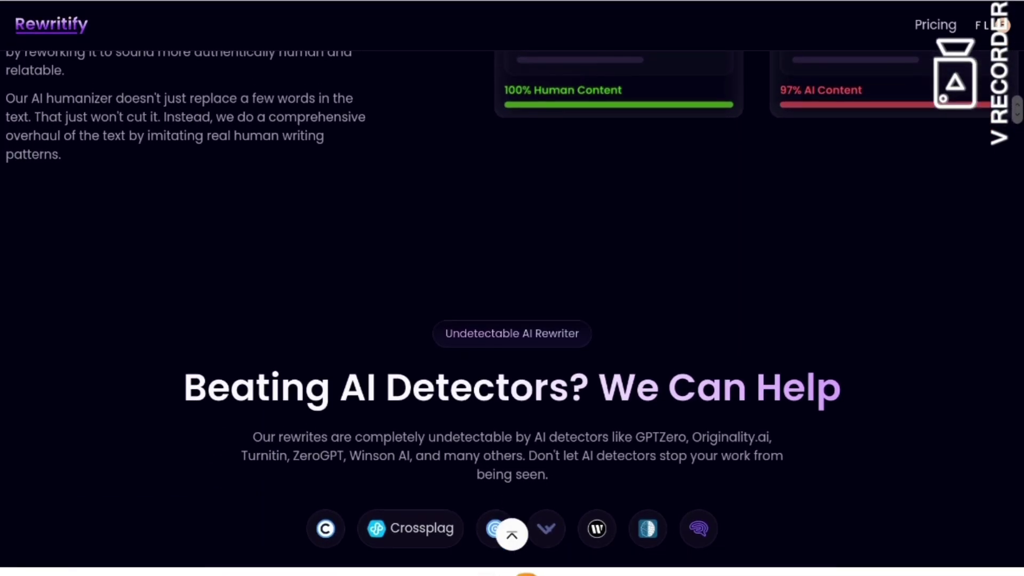
scroll(512, 309, "down", 5)
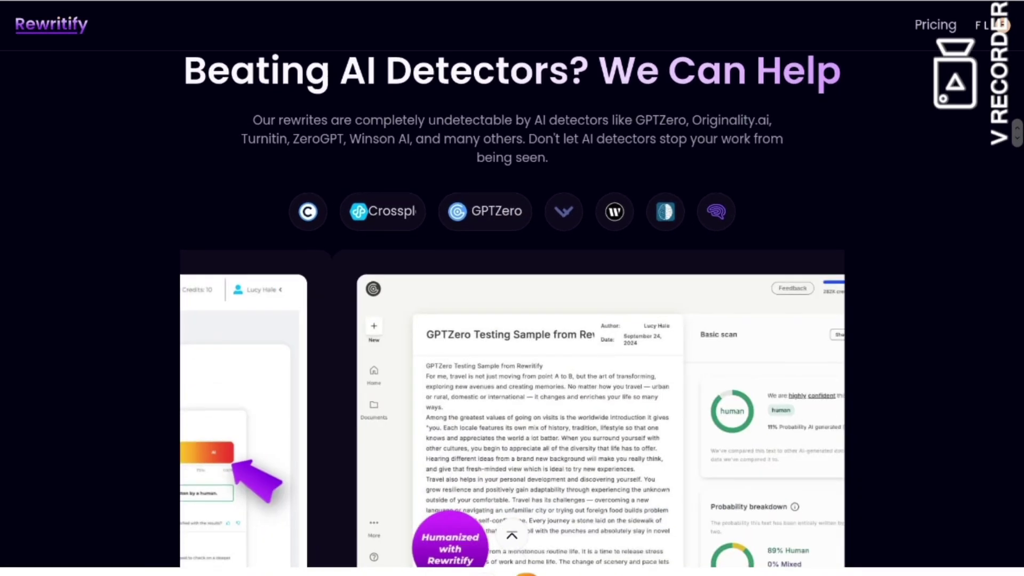
scroll(512, 309, "down", 2)
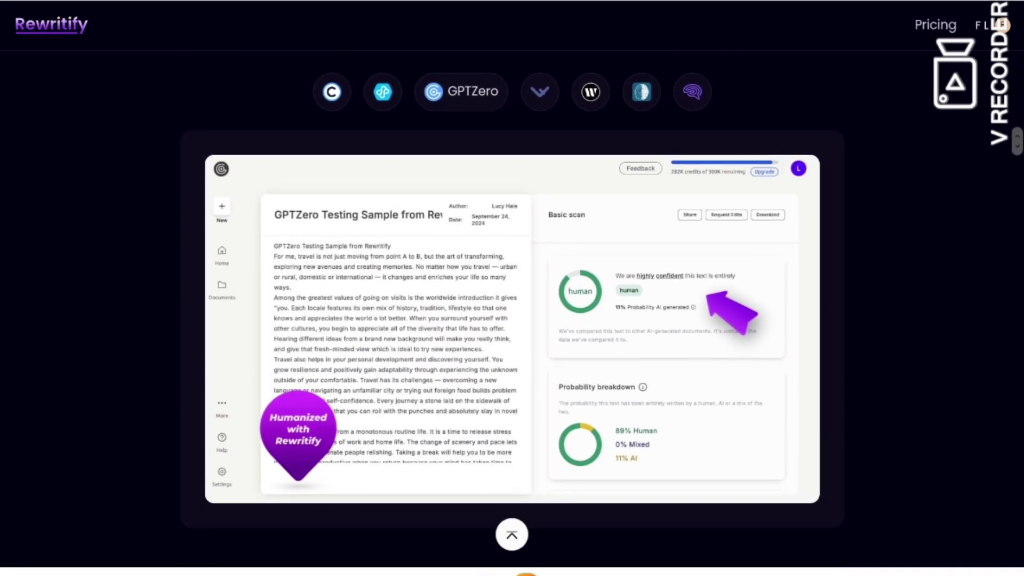
scroll(512, 320, "down", 1)
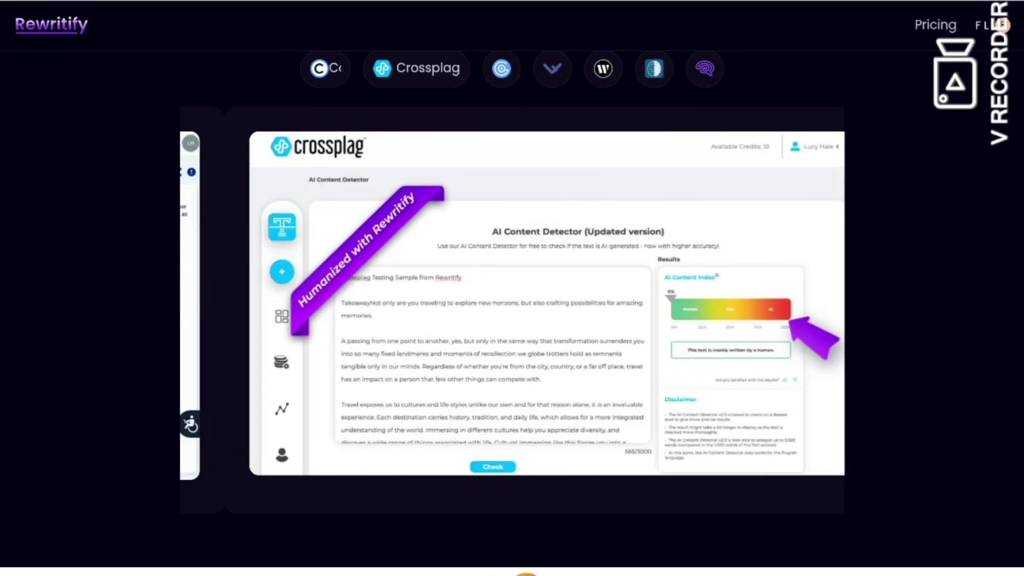
scroll(512, 288, "down", 8)
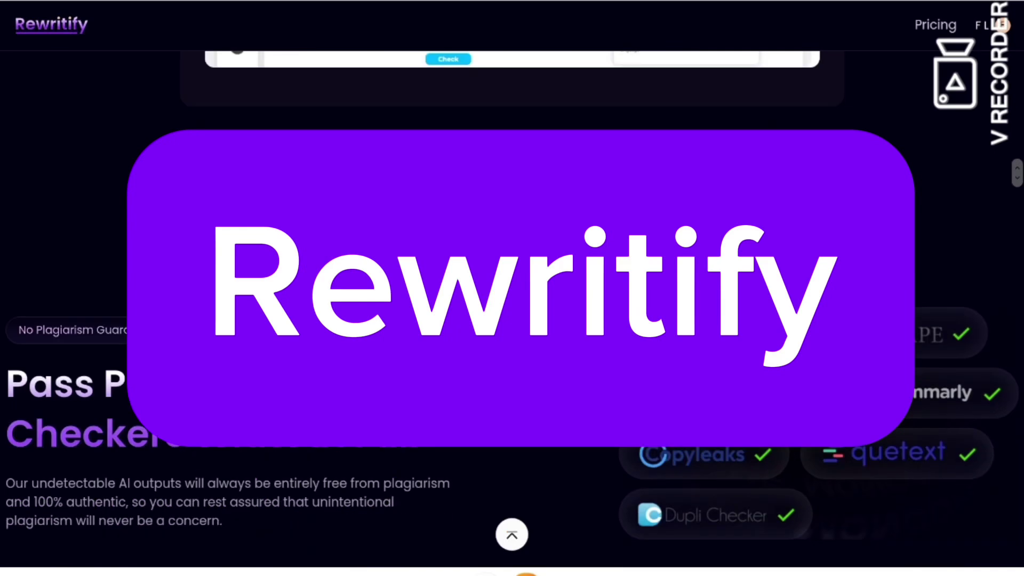
scroll(512, 288, "down", 10)
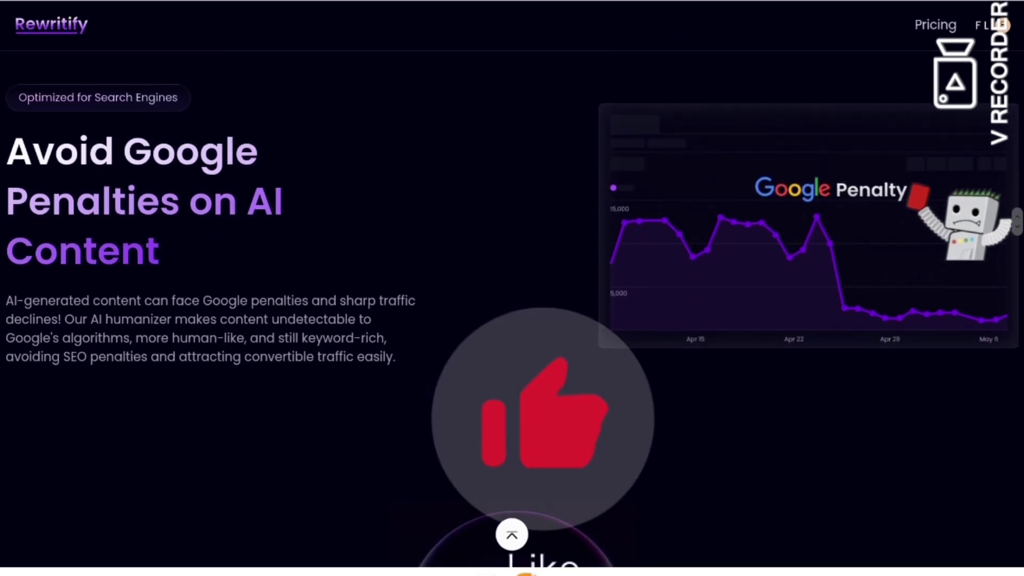
scroll(512, 288, "down", 8)
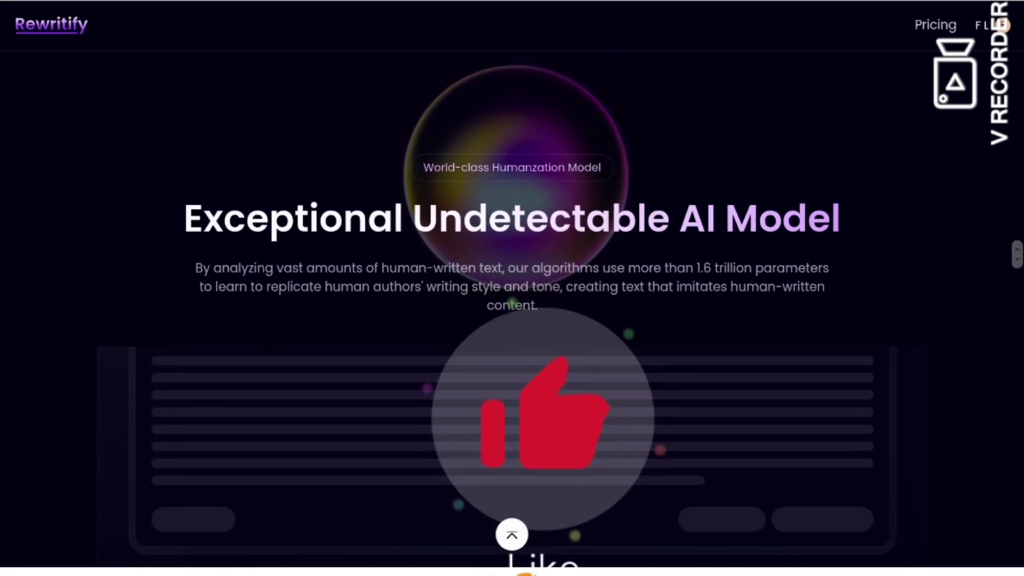